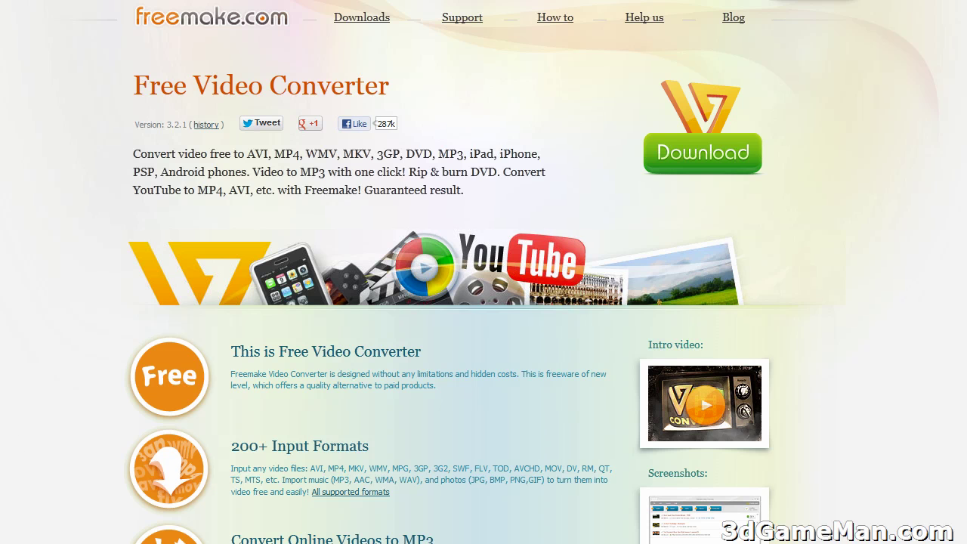
# Scroll down the freemake.com page to read through the Video Converter's feature list
pyautogui.scroll(-1, 483, 272)
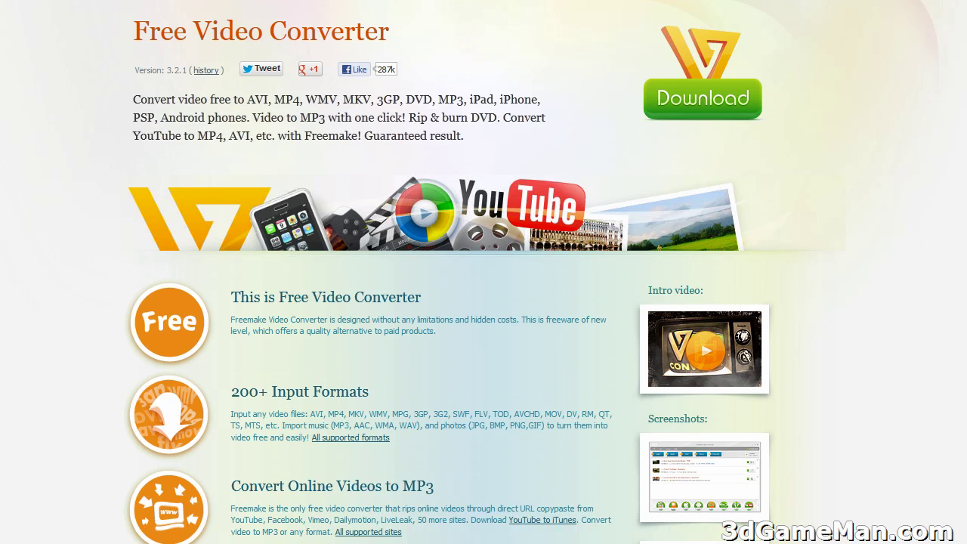
pyautogui.scroll(-1, 484, 272)
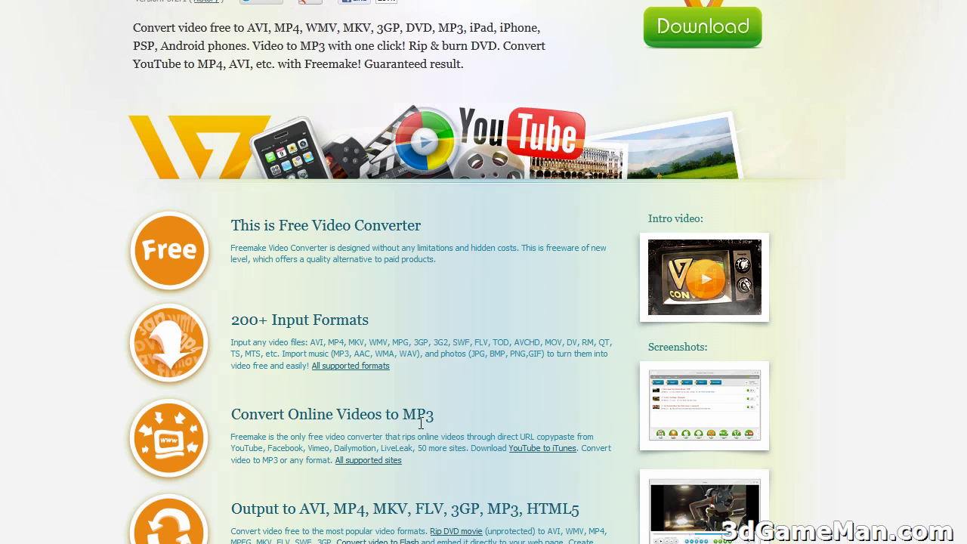
pyautogui.scroll(-3, 483, 302)
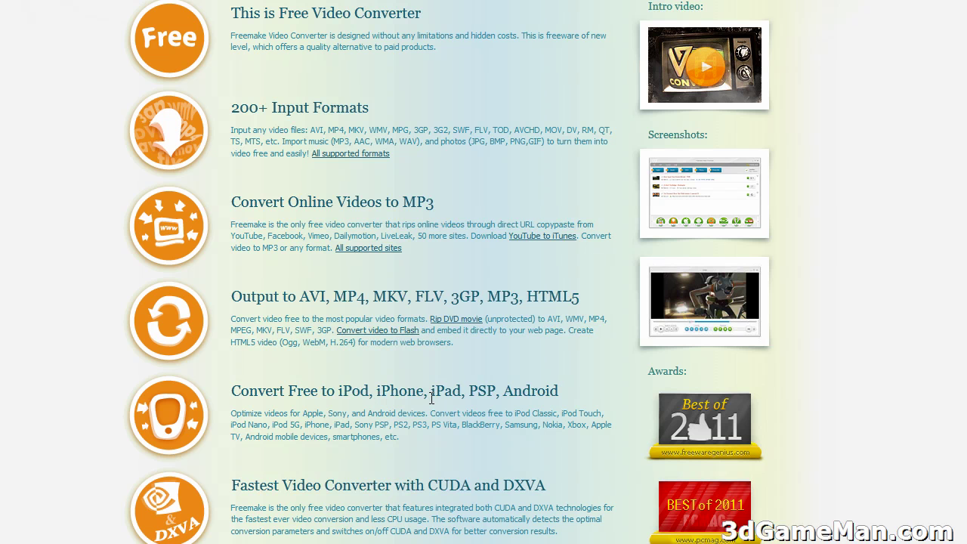
pyautogui.scroll(-3, 448, 272)
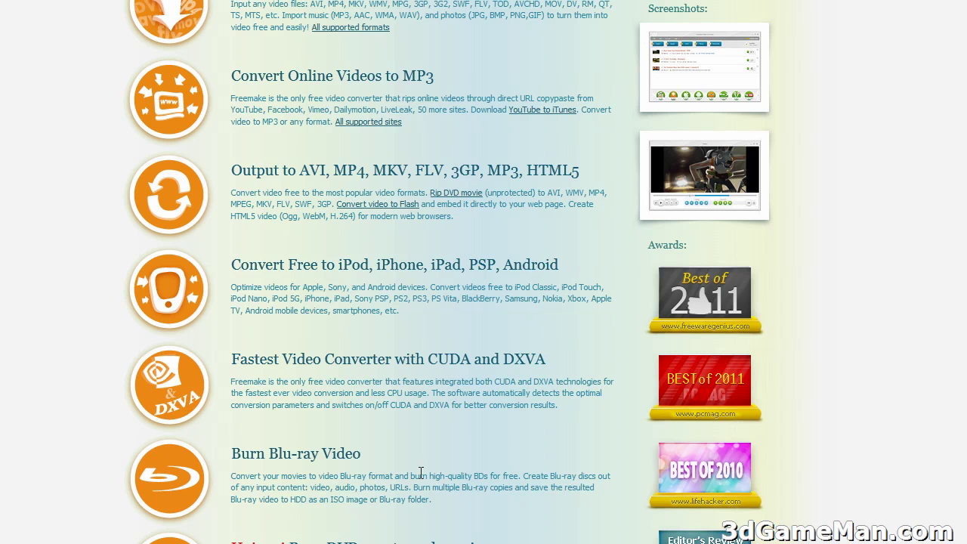
pyautogui.scroll(-9, 484, 272)
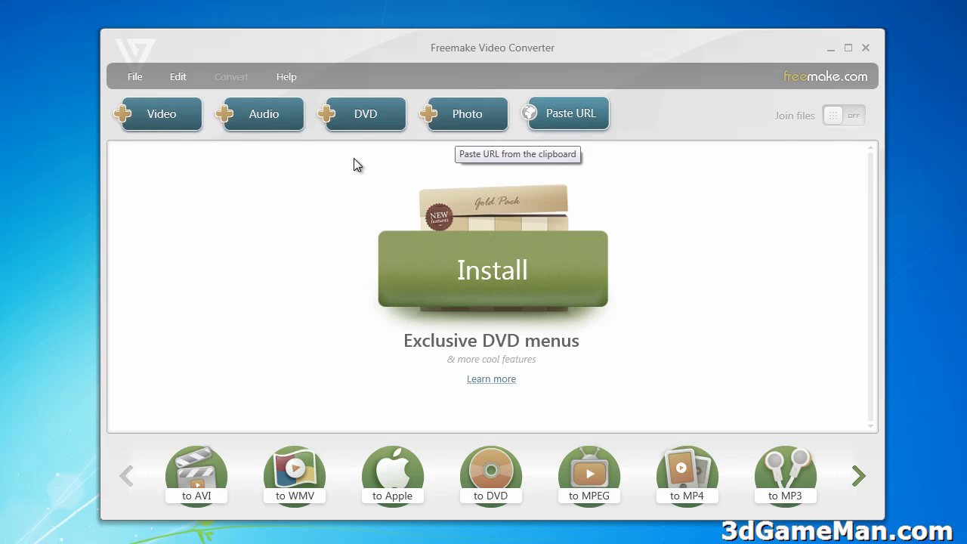
# Add 3dgameman.com_qna_video_460 and 3dgameman.com_qna_video_459 via +Video, then select each clip in the list
pyautogui.click(162, 121)
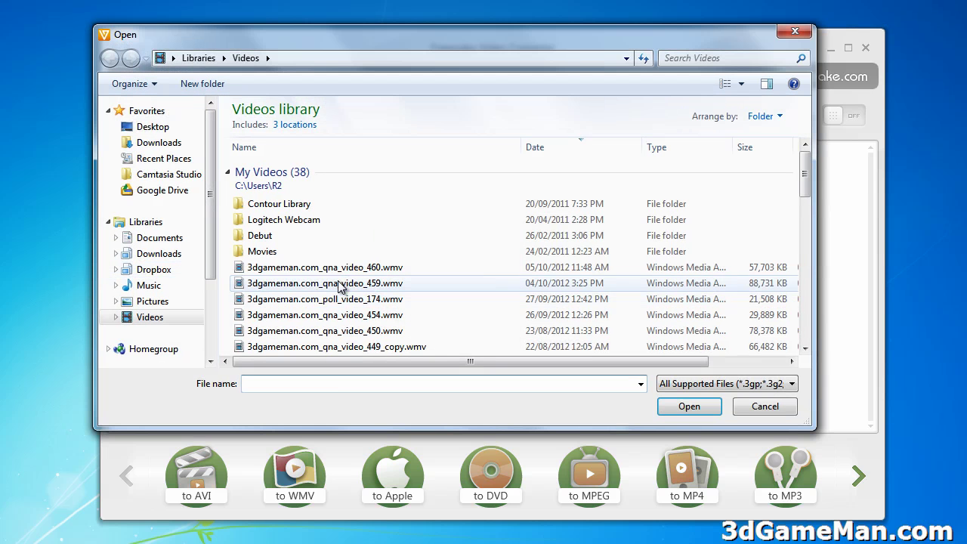
pyautogui.click(359, 272)
pyautogui.keyDown('ctrl'); pyautogui.click(361, 282); pyautogui.keyUp('ctrl')
pyautogui.click(683, 405)
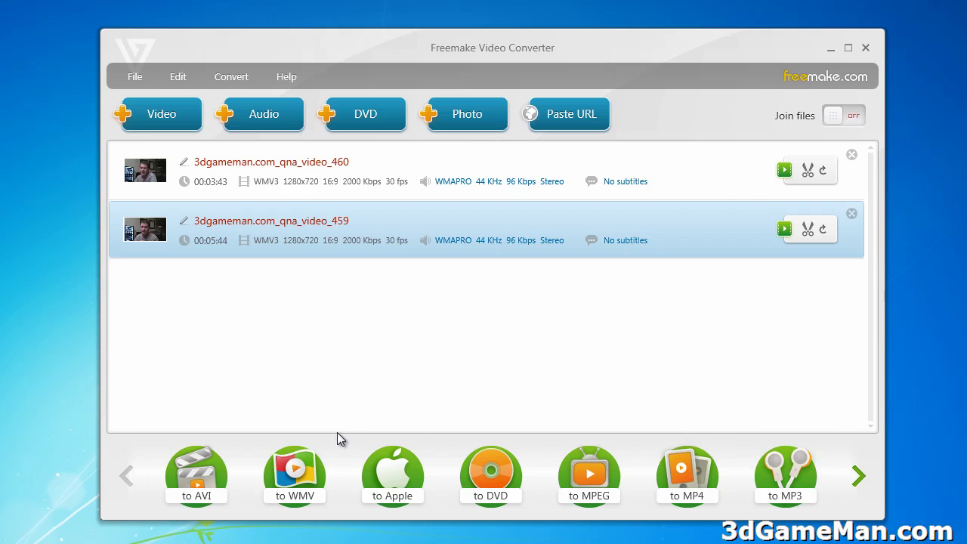
pyautogui.click(678, 186)
pyautogui.click(676, 221)
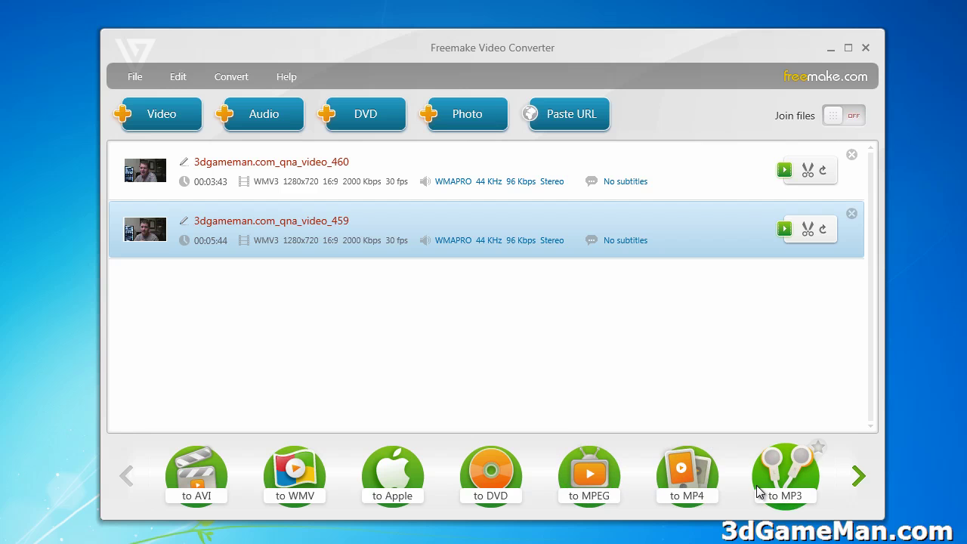
pyautogui.click(857, 477)
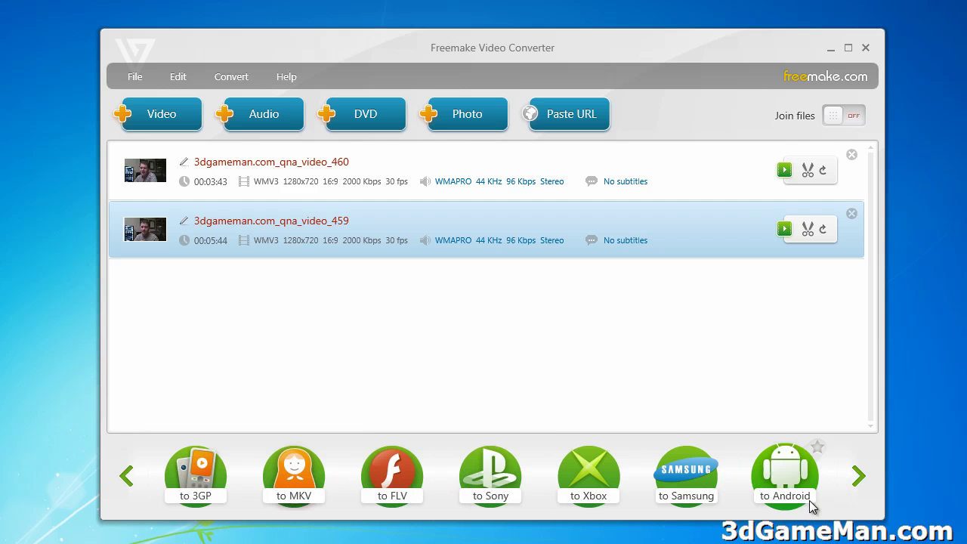
pyautogui.click(858, 478)
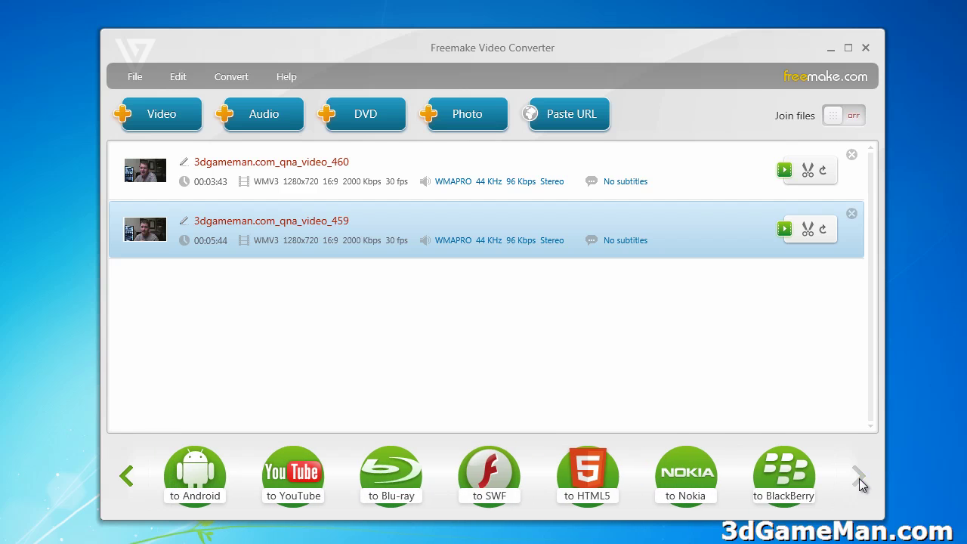
pyautogui.click(127, 476)
pyautogui.click(126, 476)
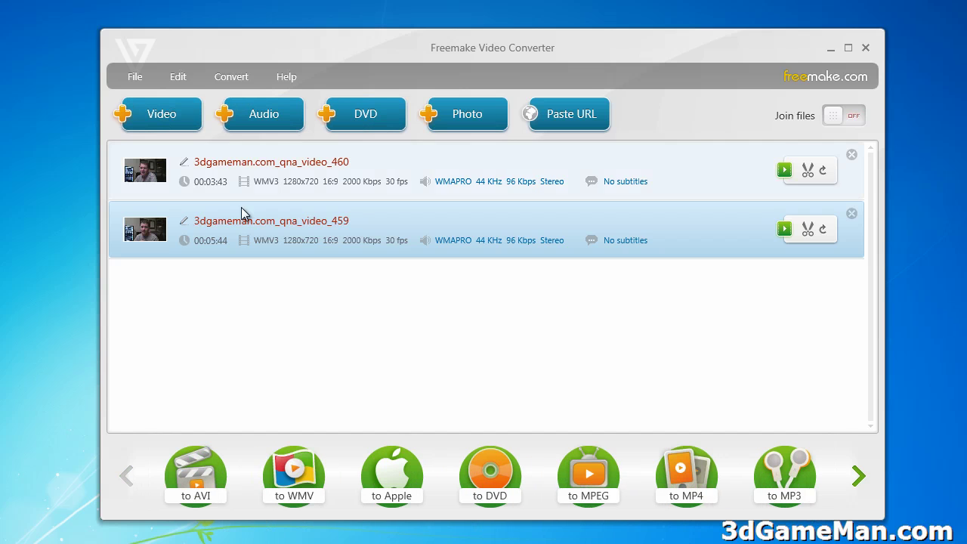
pyautogui.click(136, 78)
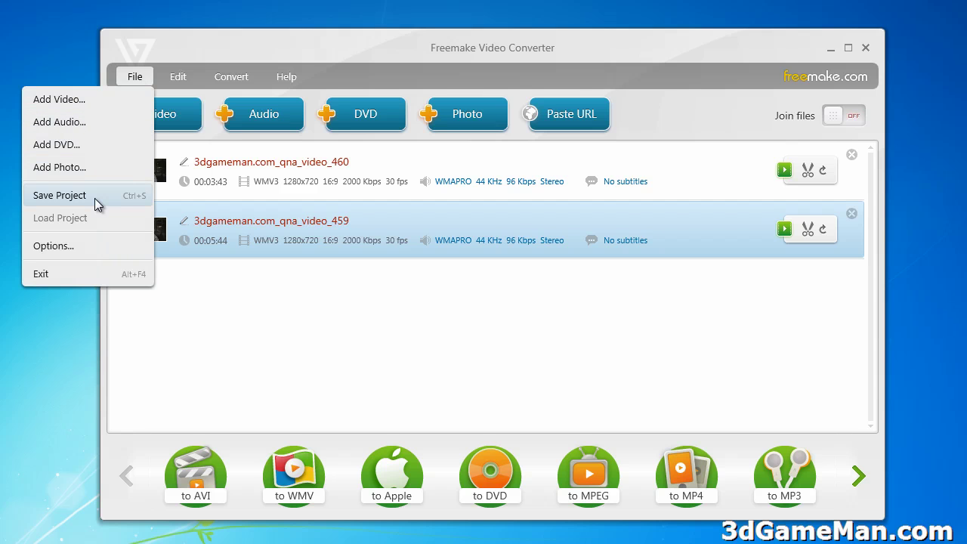
pyautogui.click(96, 246)
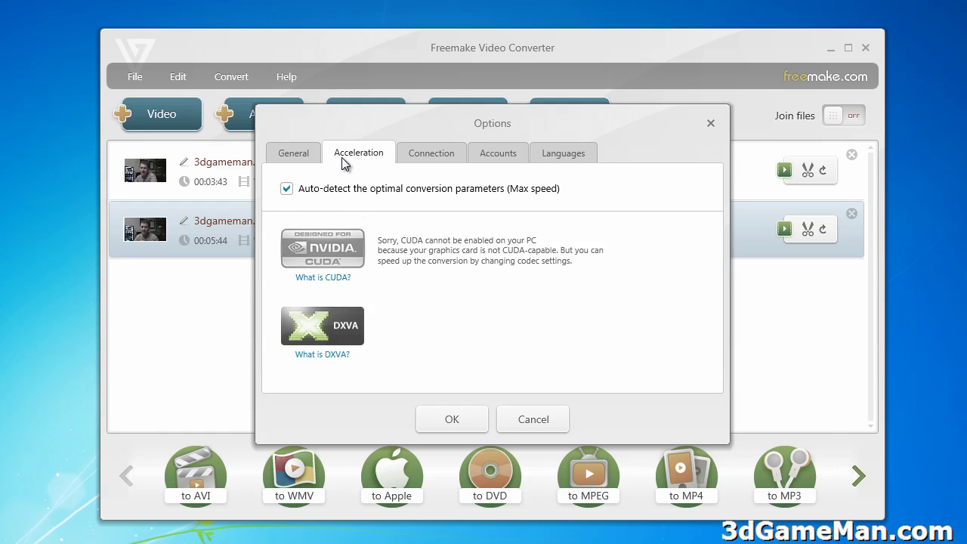
pyautogui.click(287, 157)
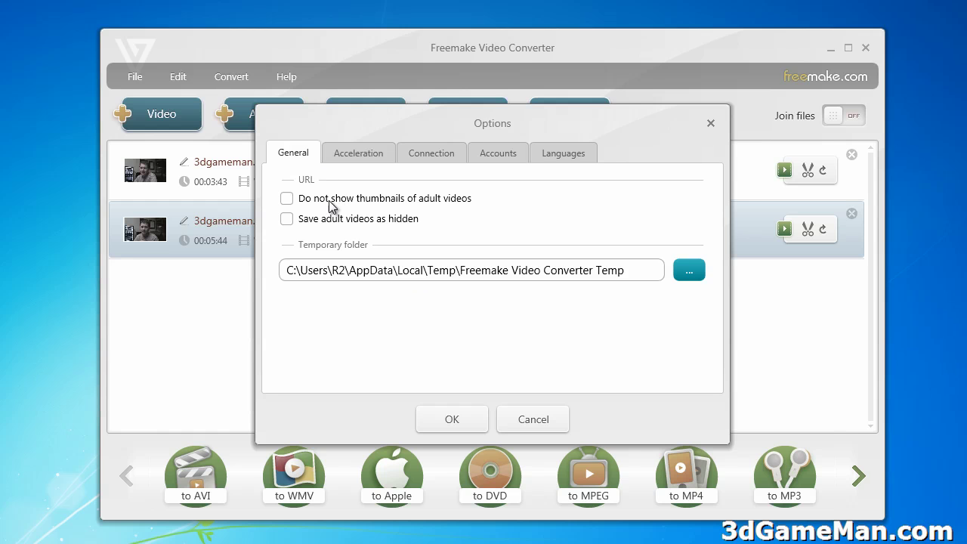
pyautogui.click(429, 153)
pyautogui.click(498, 155)
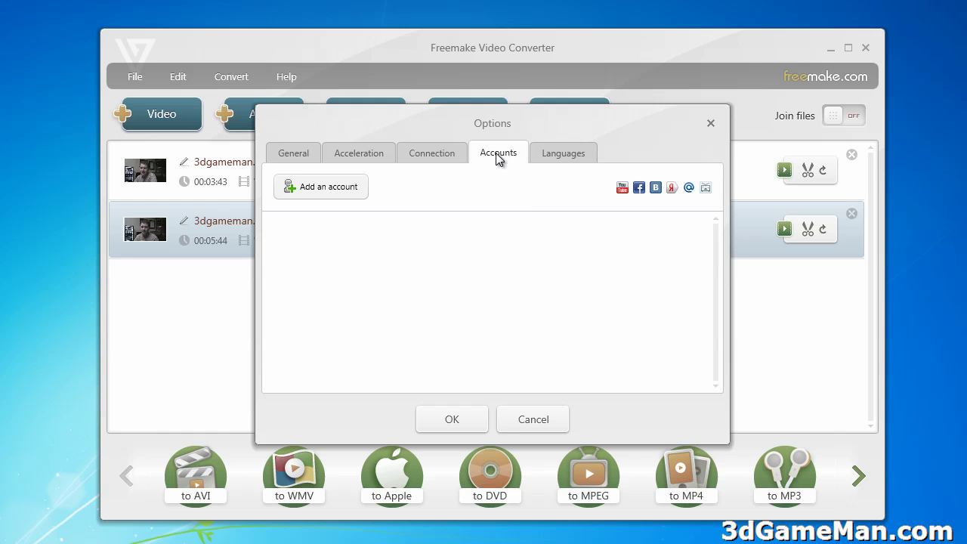
pyautogui.click(556, 158)
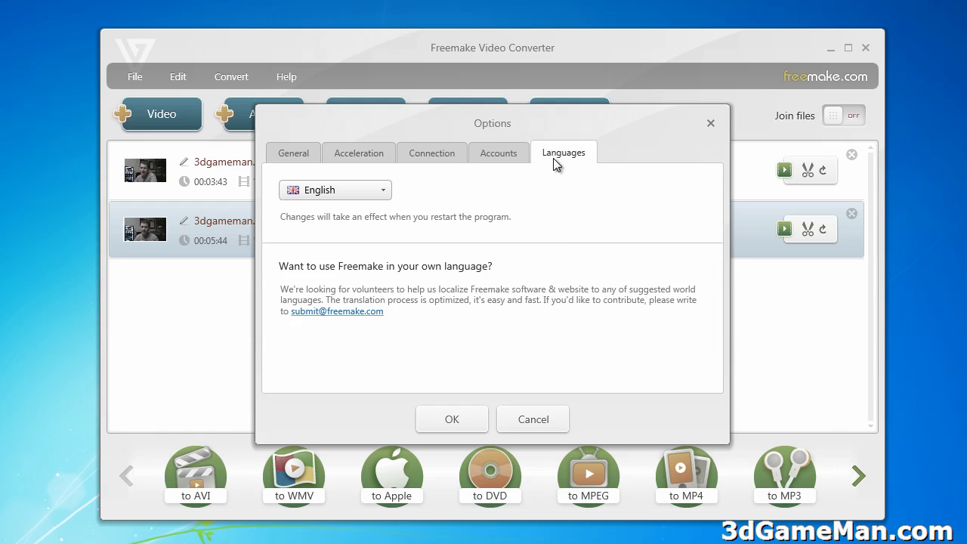
pyautogui.click(551, 426)
pyautogui.click(179, 78)
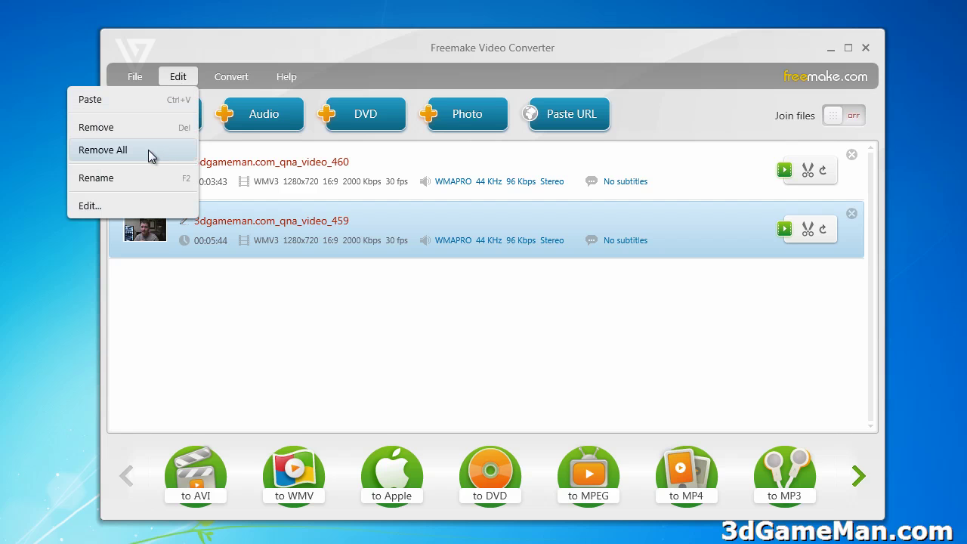
# Look through the Convert and Help menus, then close the Help menu
pyautogui.click(236, 81)
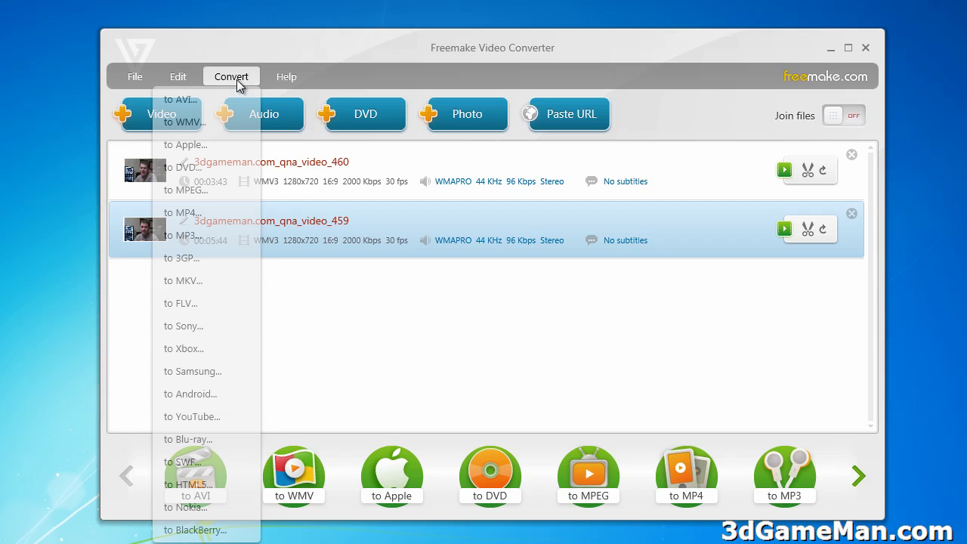
pyautogui.click(303, 84)
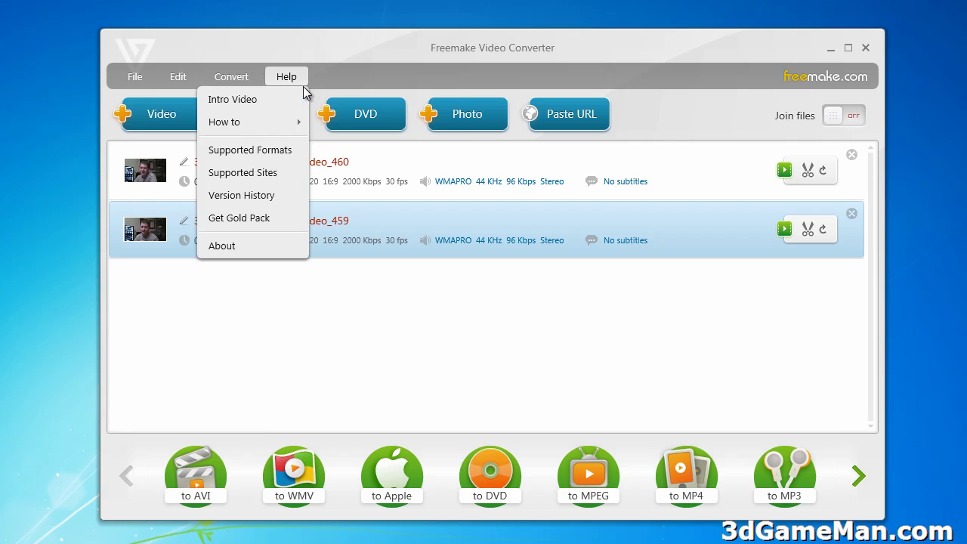
pyautogui.click(412, 298)
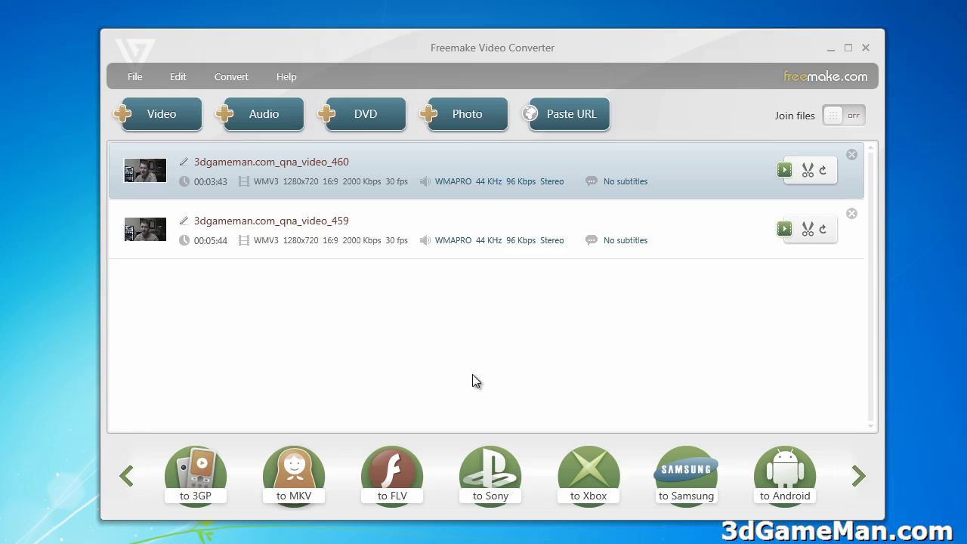
pyautogui.doubleClick(360, 184)
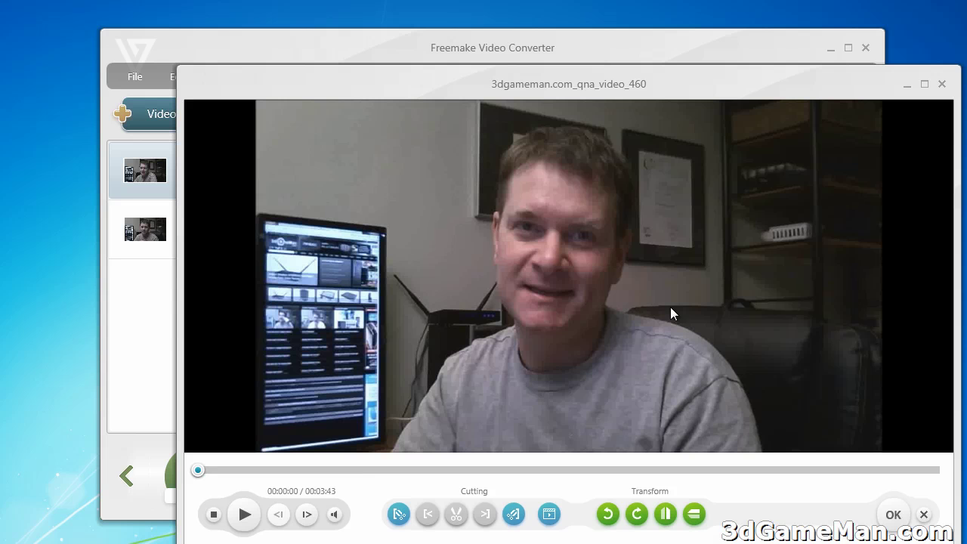
pyautogui.click(244, 513)
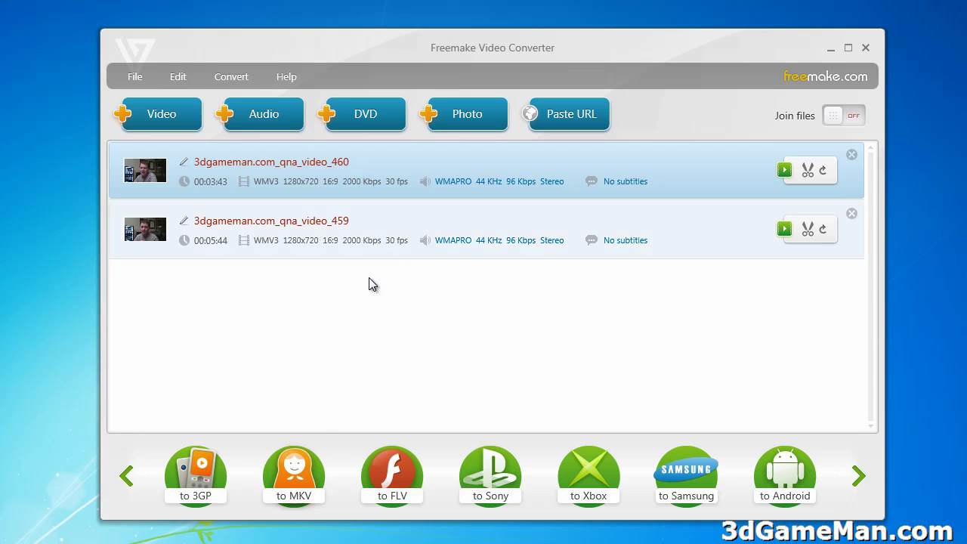
# Choose MKV output, keep the Same as source preset and My Videos folder, then start converting
pyautogui.click(296, 492)
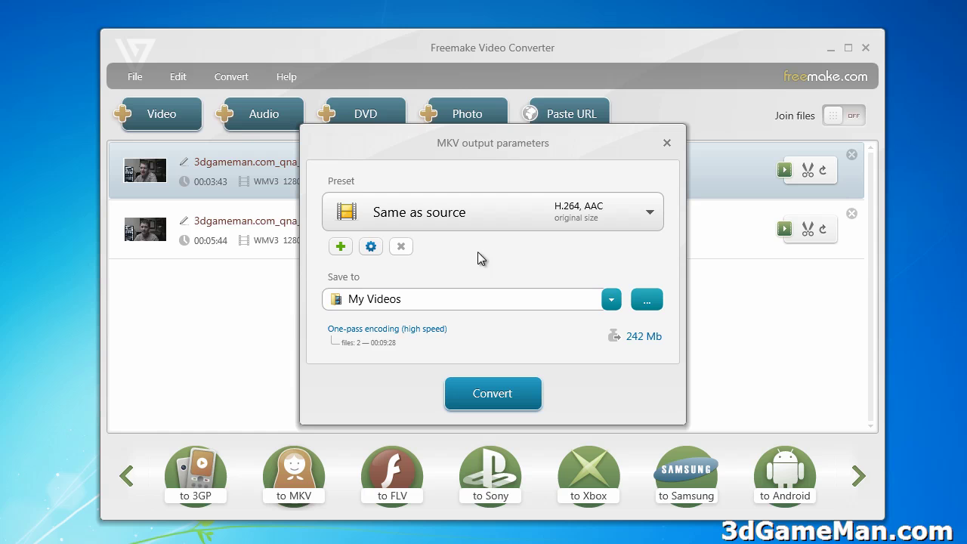
pyautogui.click(650, 213)
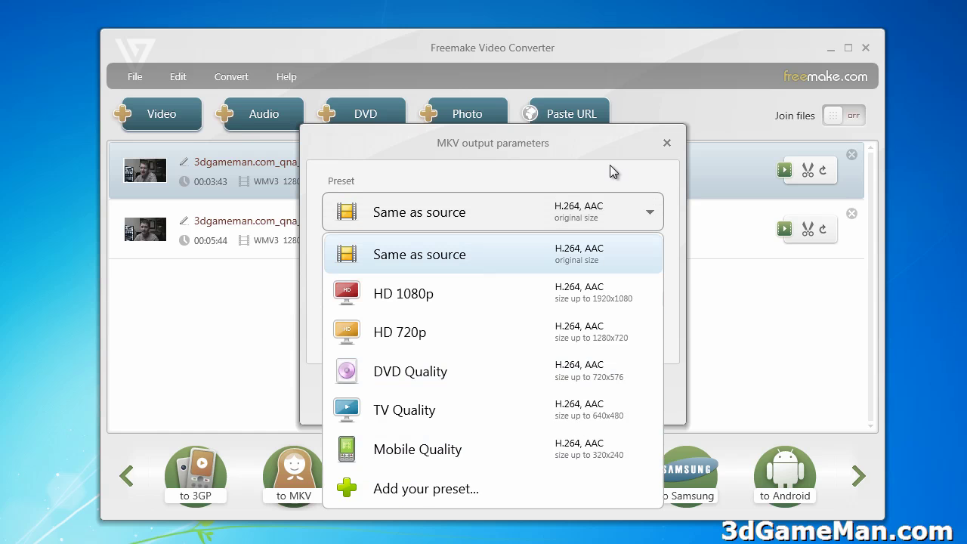
pyautogui.click(593, 145)
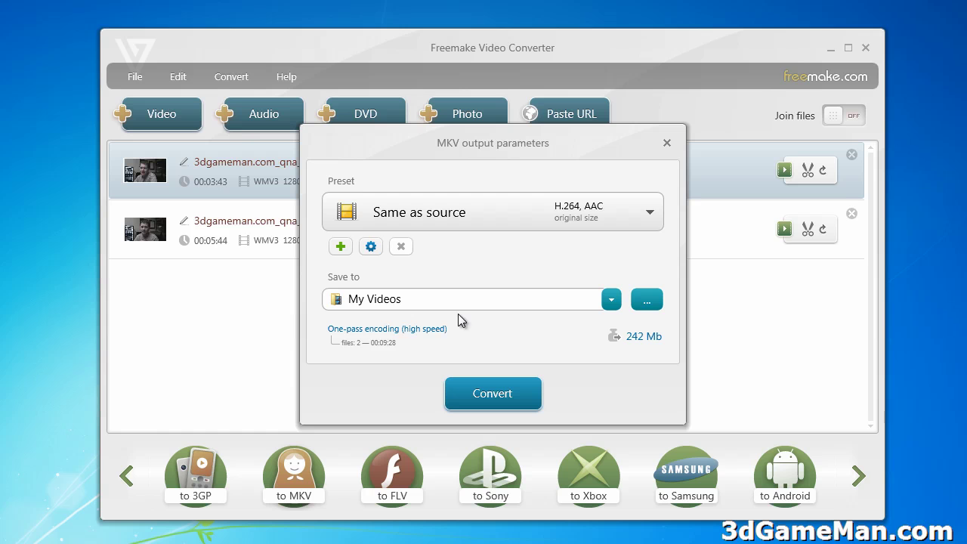
pyautogui.click(614, 302)
pyautogui.click(614, 303)
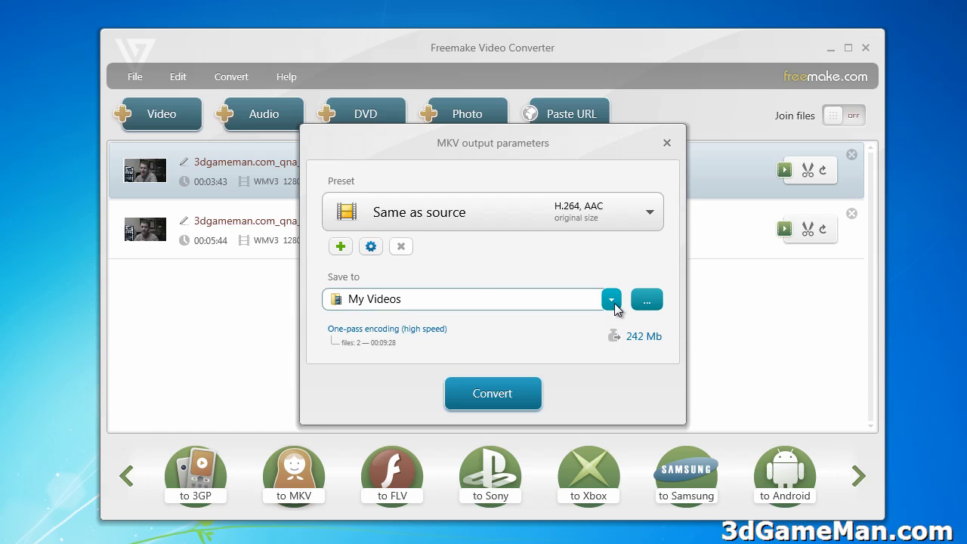
pyautogui.click(513, 397)
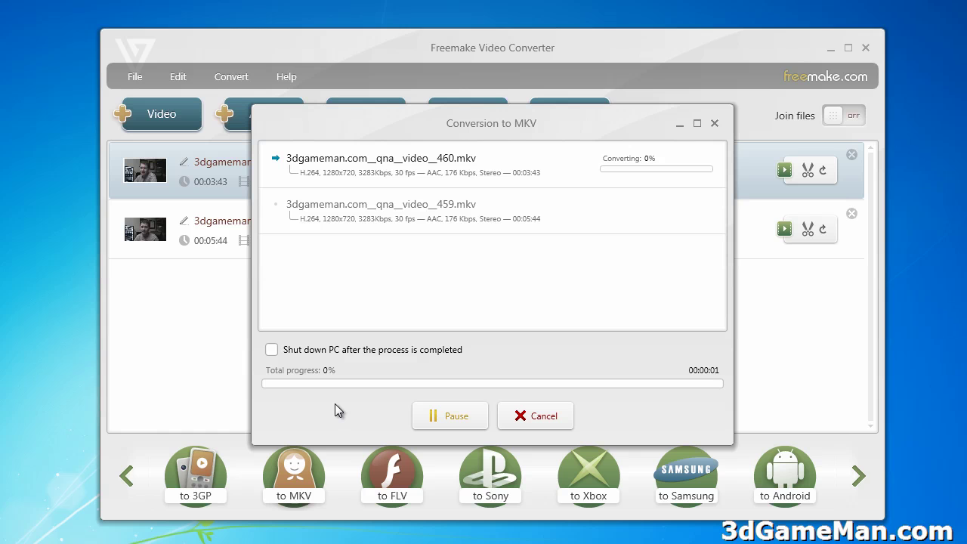